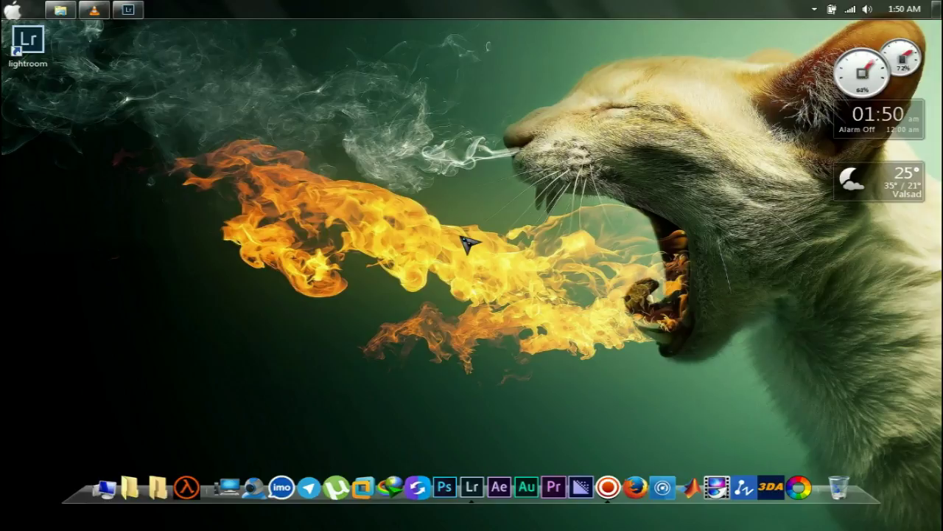
- Bring up Windows Explorer on the Downloads > Documents folder containing LRHaze.lrplugin
{"action": "left_click", "coordinate": [60, 9]}
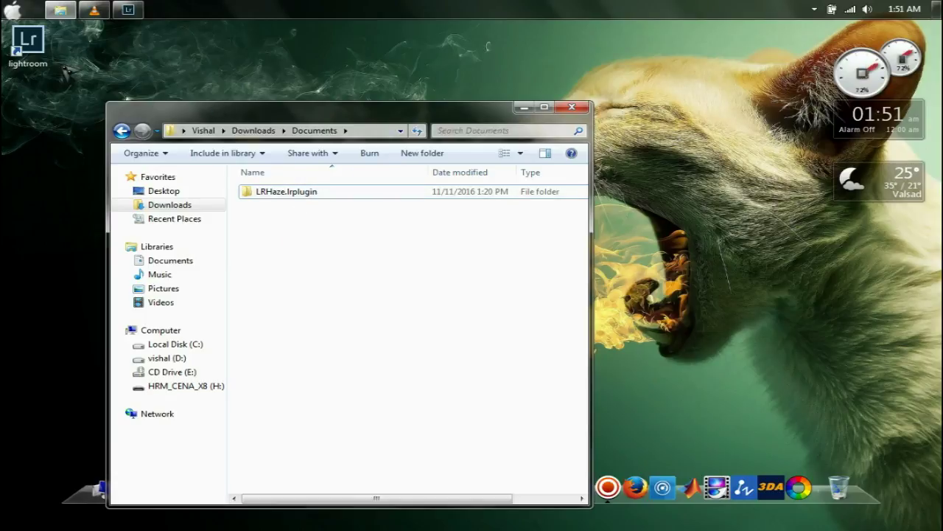
- Open Lightroom's installation folder from the desktop shortcut's Properties via Open File Location
{"action": "right_click", "coordinate": [16, 59]}
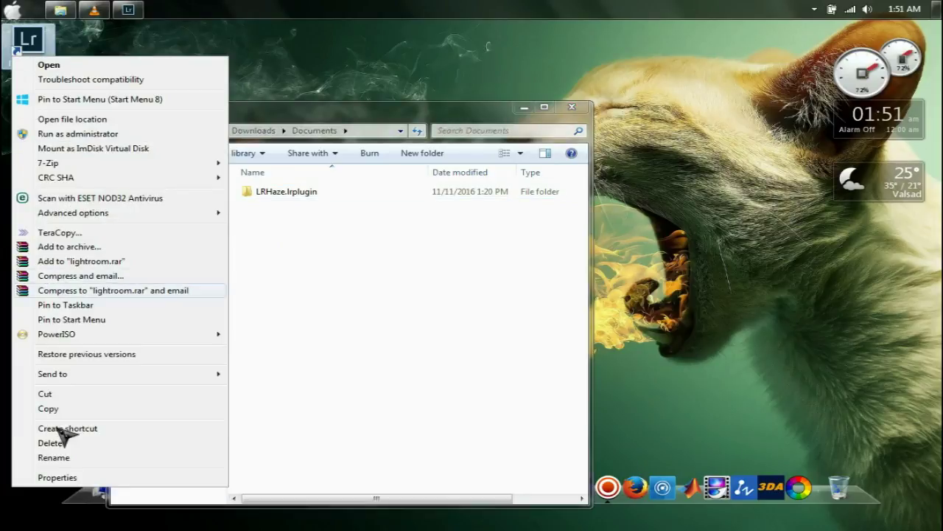
{"action": "left_click", "coordinate": [61, 478]}
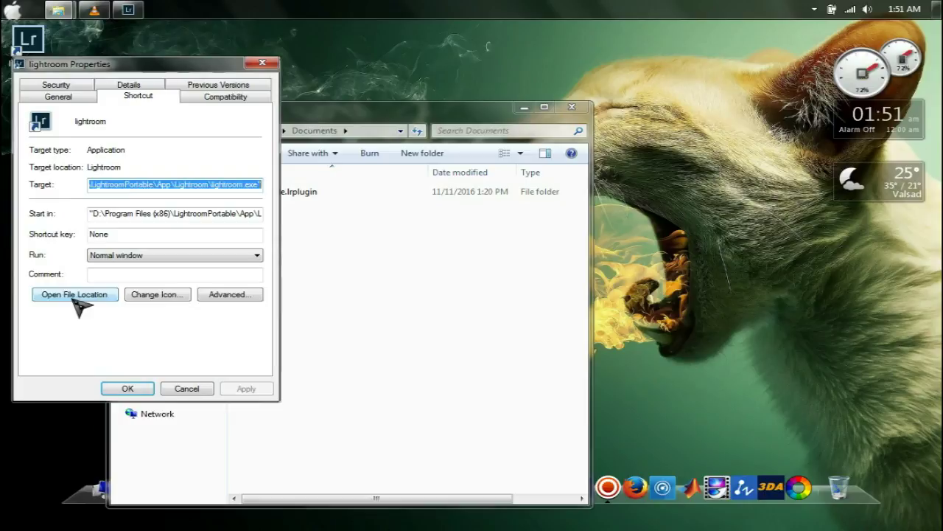
{"action": "left_click", "coordinate": [75, 296]}
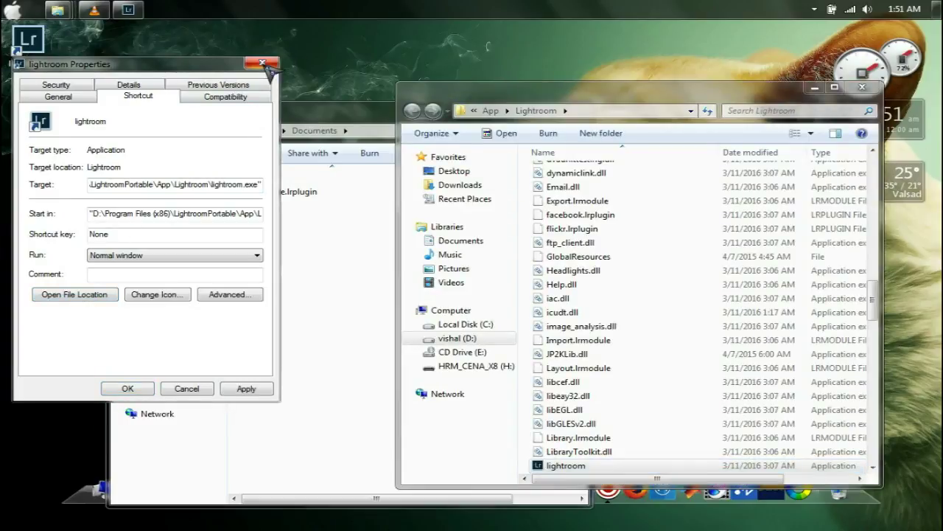
{"action": "left_click", "coordinate": [262, 63]}
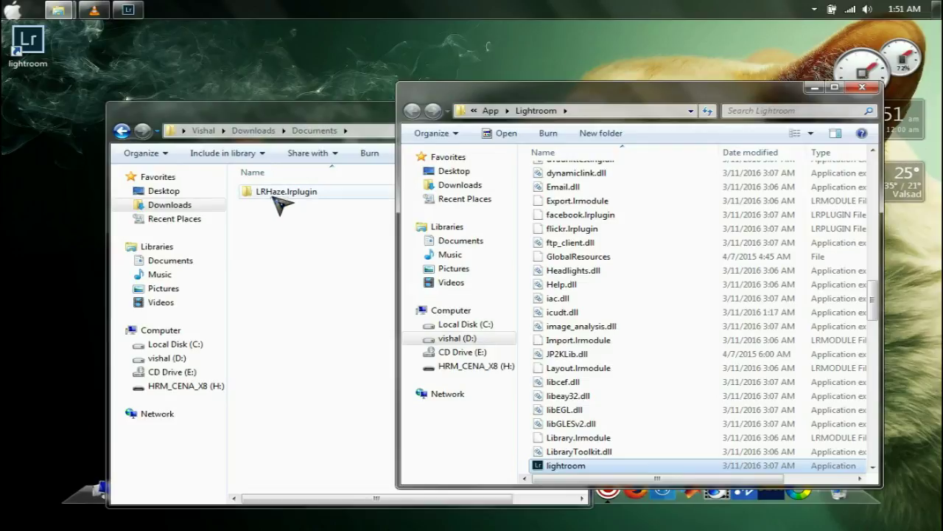
- Paste the LRHaze.lrplugin folder into Lightroom's program folder, then close and minimize the Explorer windows
{"action": "left_click", "coordinate": [274, 197]}
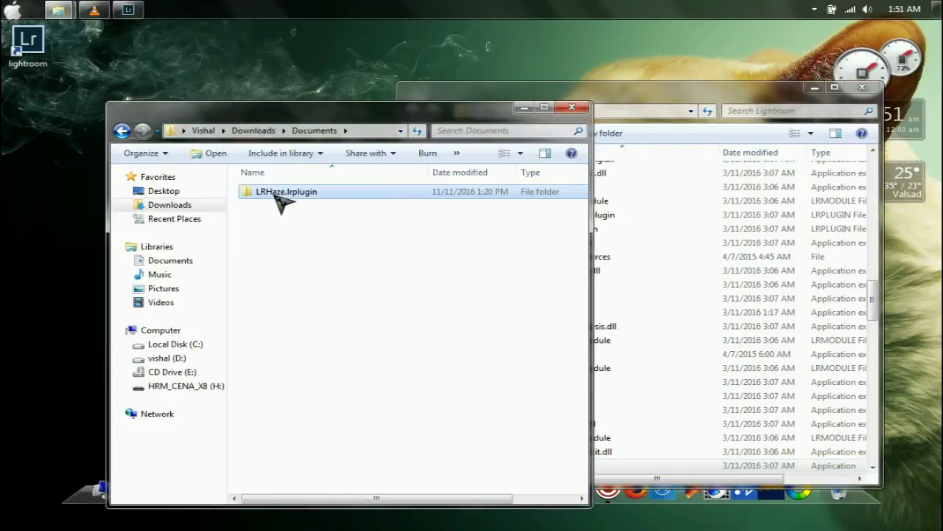
{"action": "left_click", "coordinate": [618, 232]}
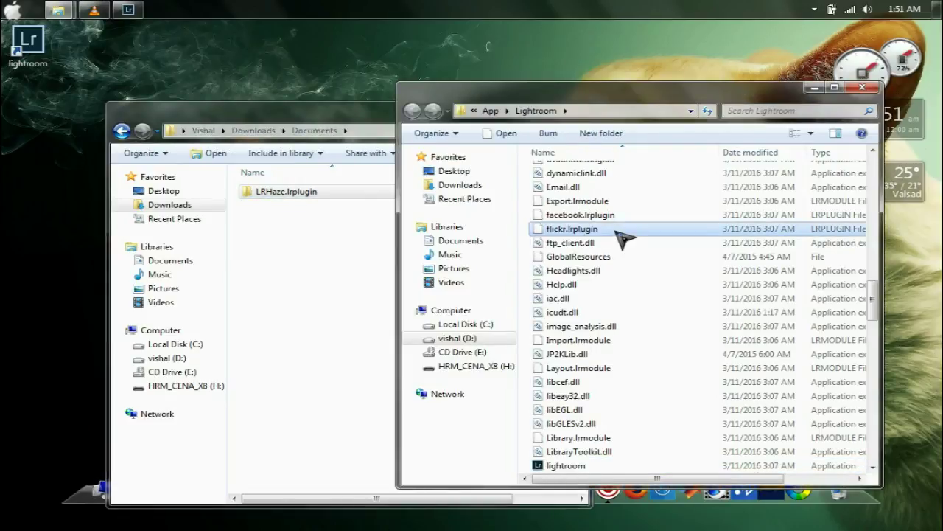
{"action": "scroll", "coordinate": [622, 236], "scroll_direction": "up", "scroll_amount": 6}
{"action": "scroll", "coordinate": [625, 234], "scroll_direction": "up", "scroll_amount": 2}
{"action": "scroll", "coordinate": [626, 235], "scroll_direction": "up", "scroll_amount": 7}
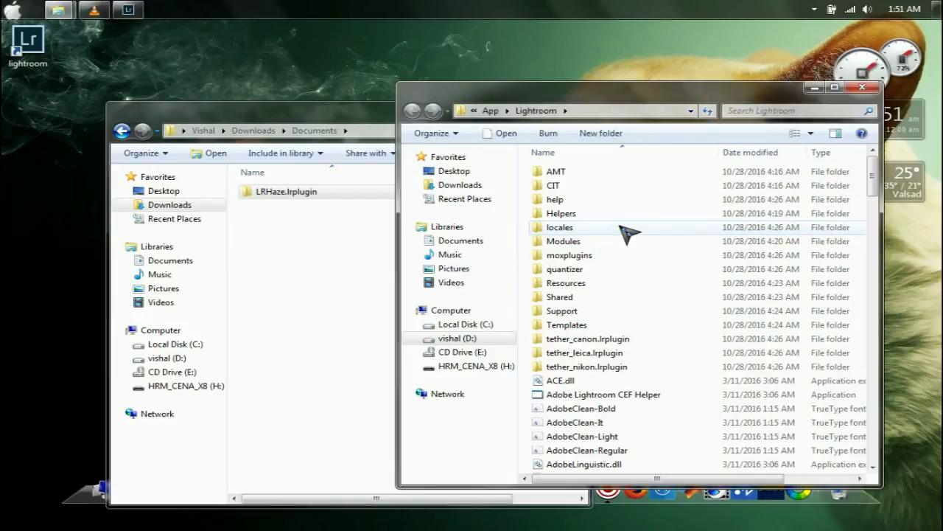
{"action": "key", "text": "ctrl+v"}
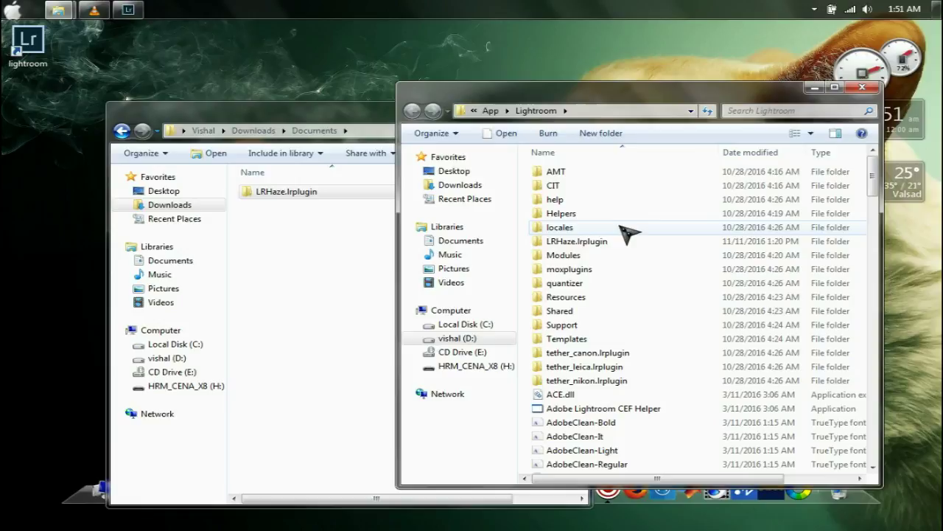
{"action": "left_click", "coordinate": [863, 87]}
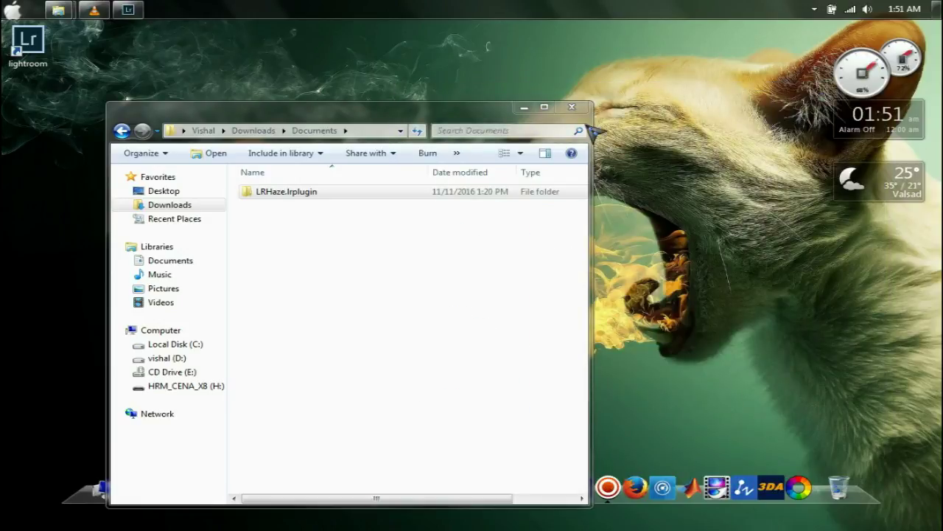
{"action": "left_click", "coordinate": [522, 108]}
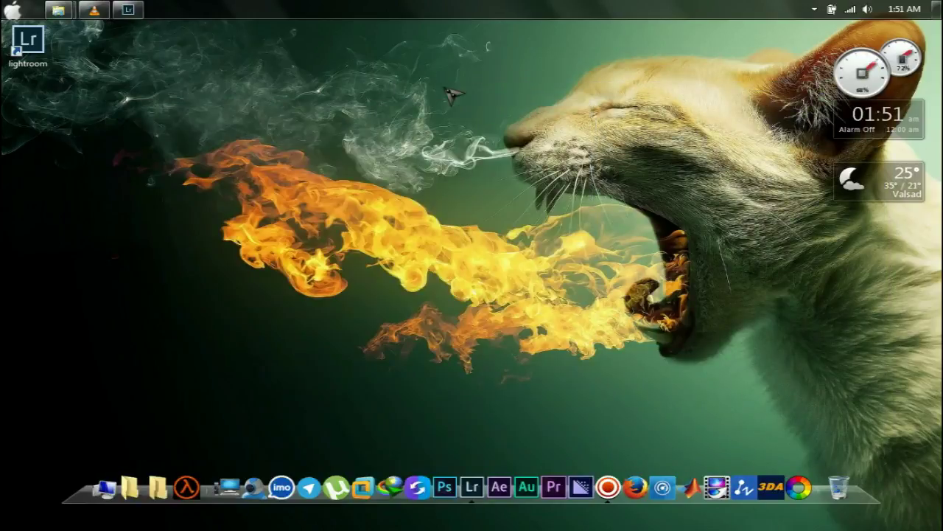
- Restore Lightroom and begin adding a plug-in from File > Plug-in Manager
{"action": "left_click", "coordinate": [137, 13]}
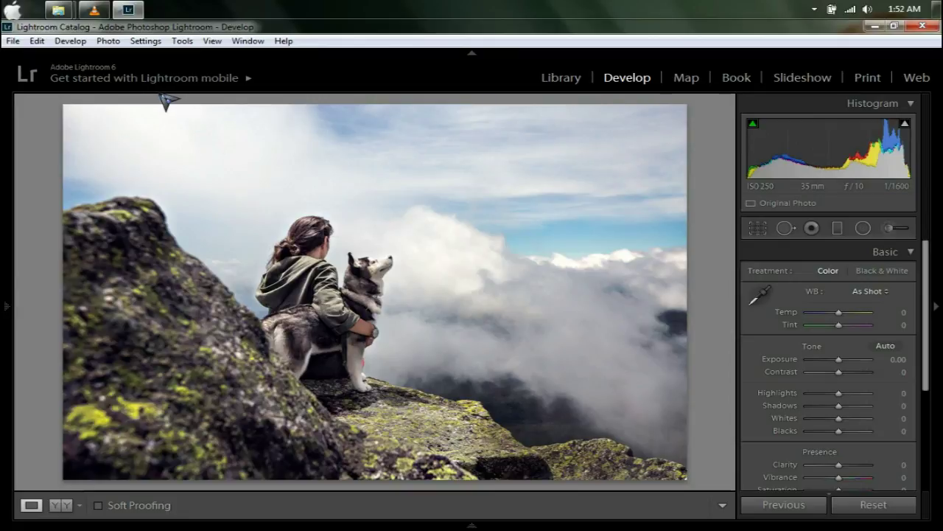
{"action": "left_click", "coordinate": [13, 40]}
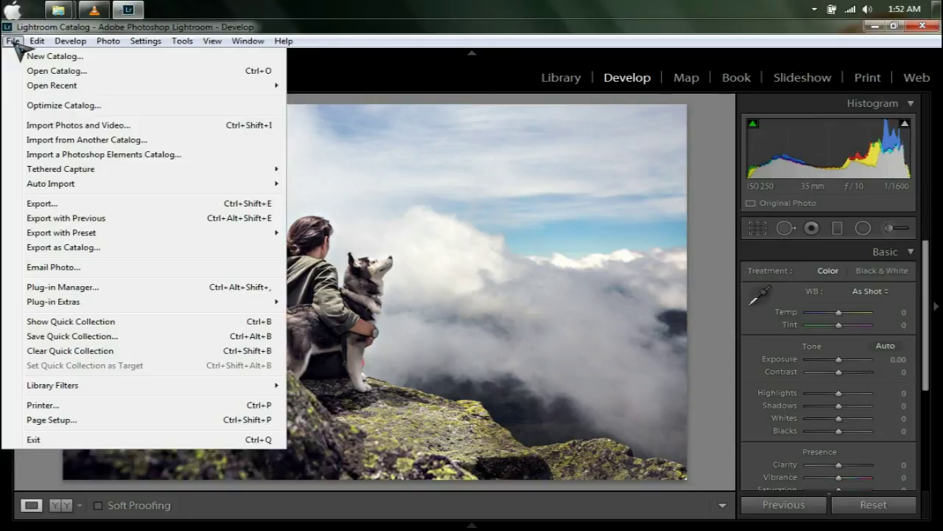
{"action": "left_click", "coordinate": [147, 296]}
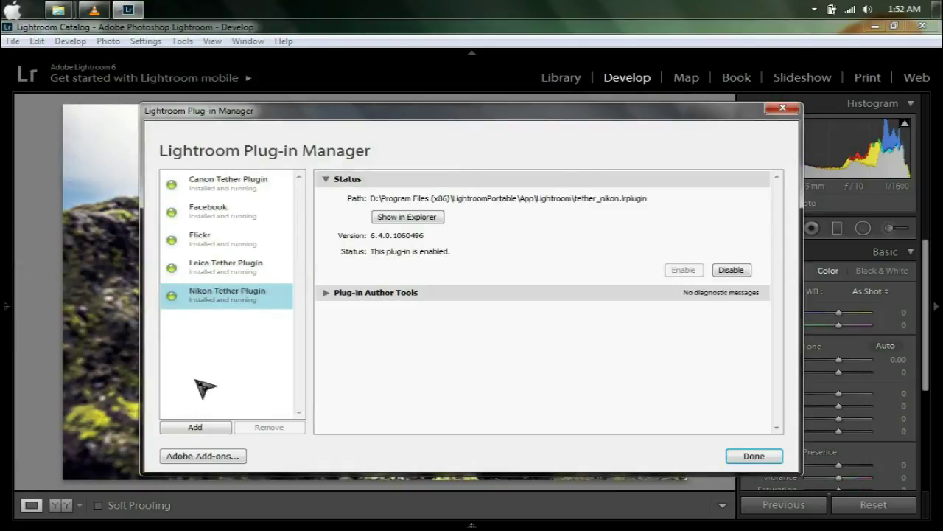
{"action": "left_click", "coordinate": [208, 428]}
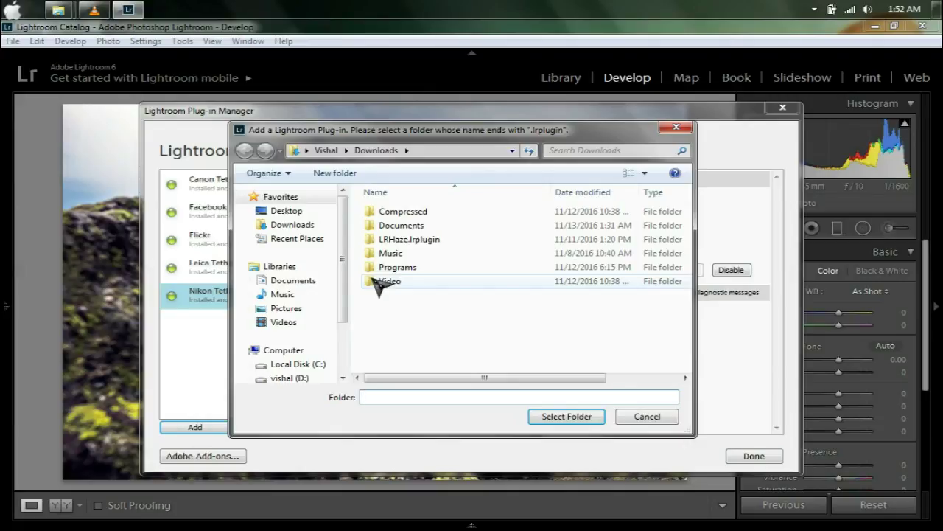
{"action": "mouse_move", "coordinate": [287, 295]}
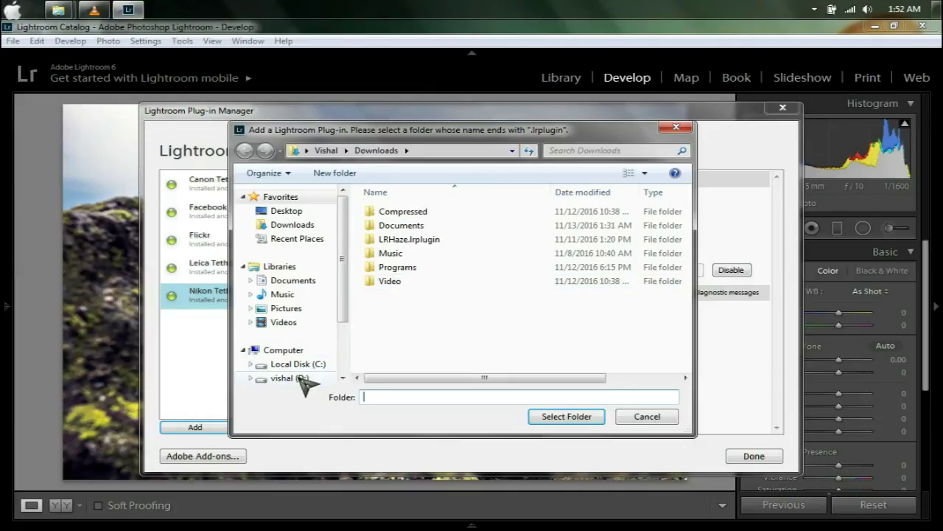
- Add D:\Program Files (x86)\LightroomPortable\App\Lightroom\LRHaze.lrplugin as a plug-in, installing LRHaze 1.3.0.1003
{"action": "left_click", "coordinate": [303, 380]}
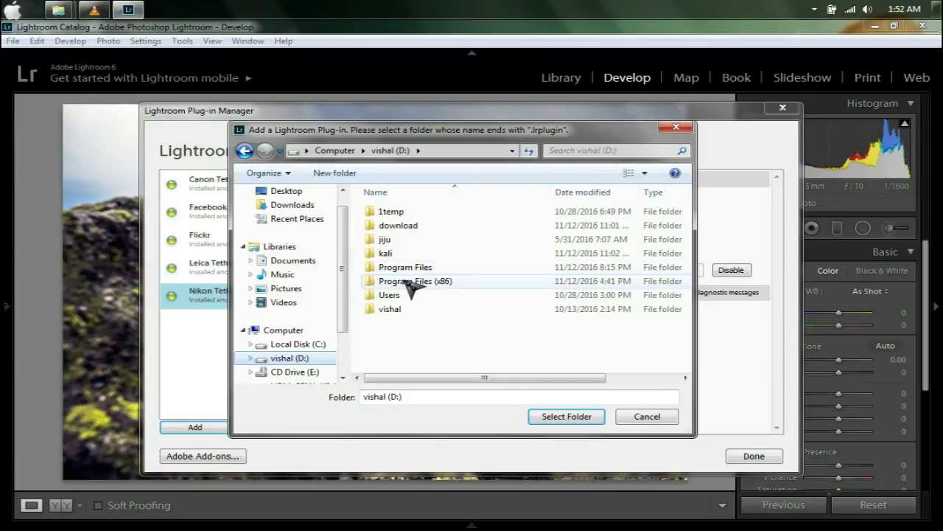
{"action": "double_click", "coordinate": [405, 283]}
{"action": "double_click", "coordinate": [402, 239]}
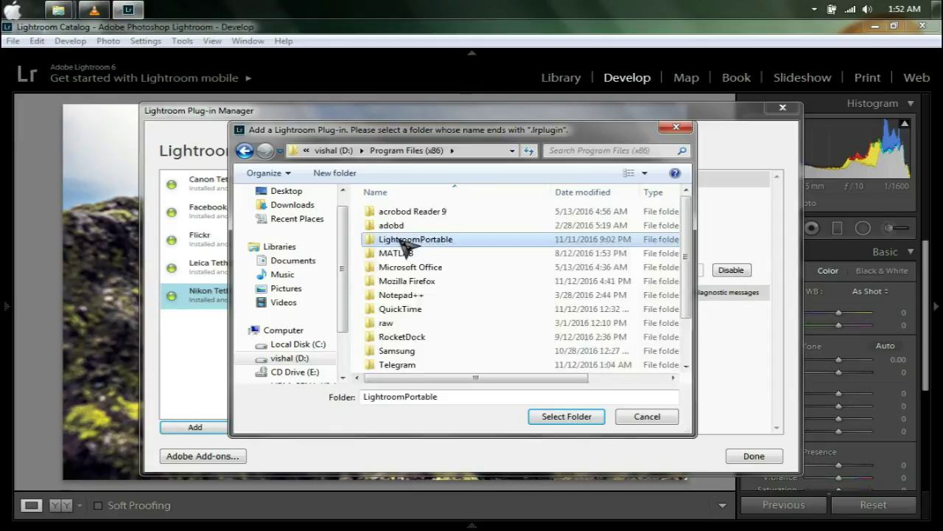
{"action": "double_click", "coordinate": [394, 213]}
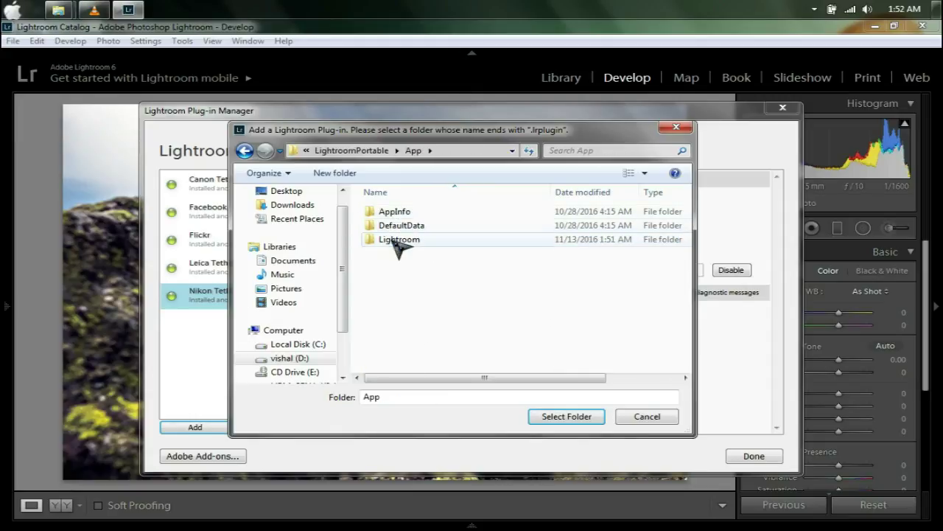
{"action": "left_click", "coordinate": [396, 241]}
{"action": "double_click", "coordinate": [396, 240]}
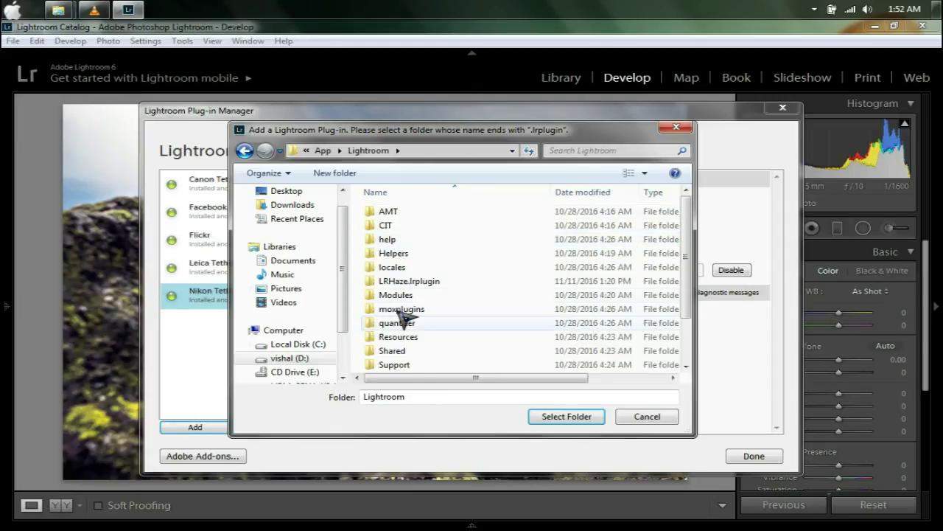
{"action": "left_click", "coordinate": [445, 285]}
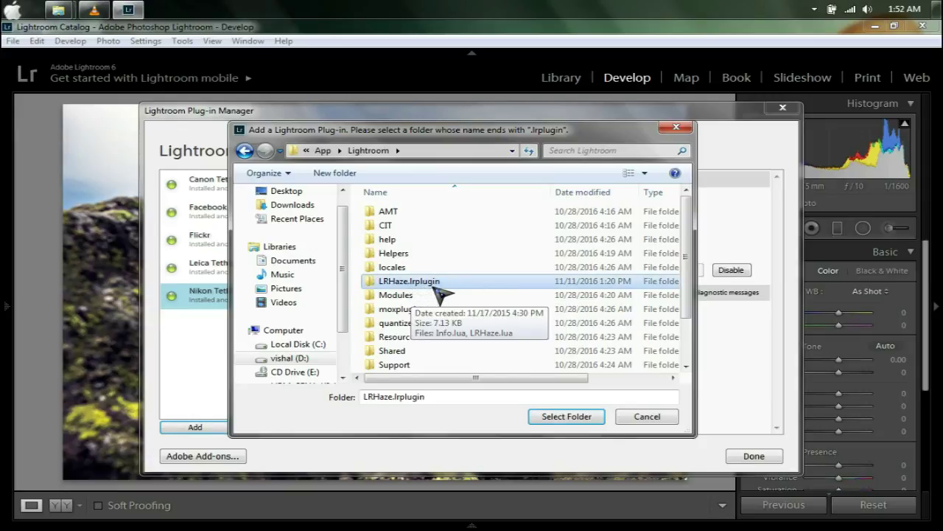
{"action": "double_click", "coordinate": [435, 287]}
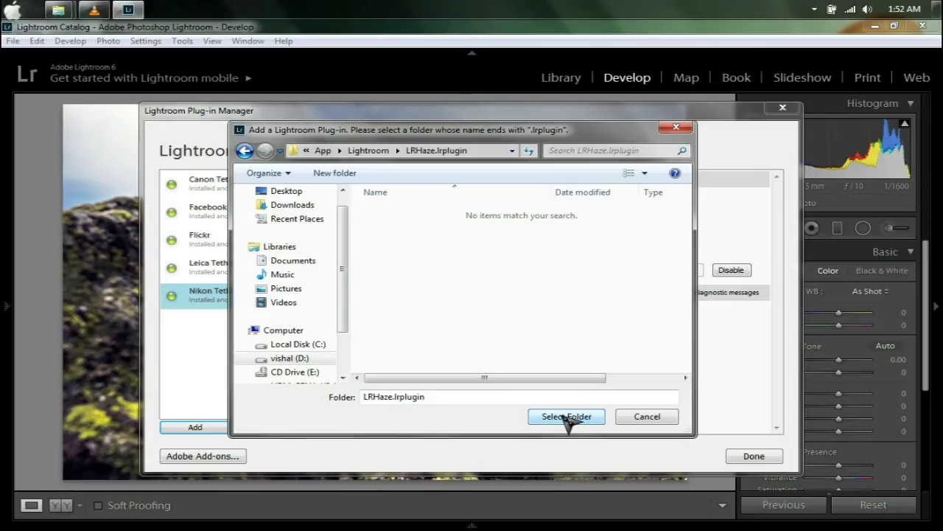
{"action": "left_click", "coordinate": [567, 418]}
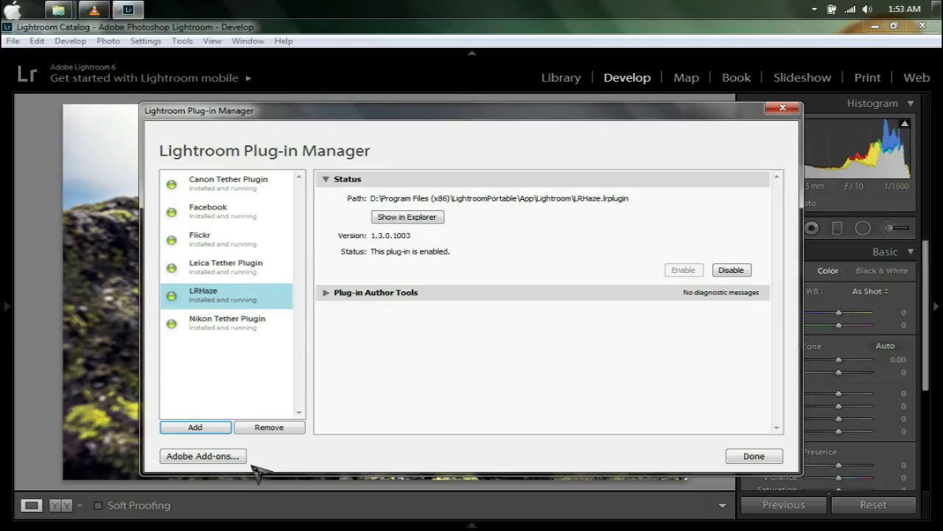
- Close the Plug-in Manager and launch Dehaze Control from File > Plug-in Extras
{"action": "left_click", "coordinate": [753, 457]}
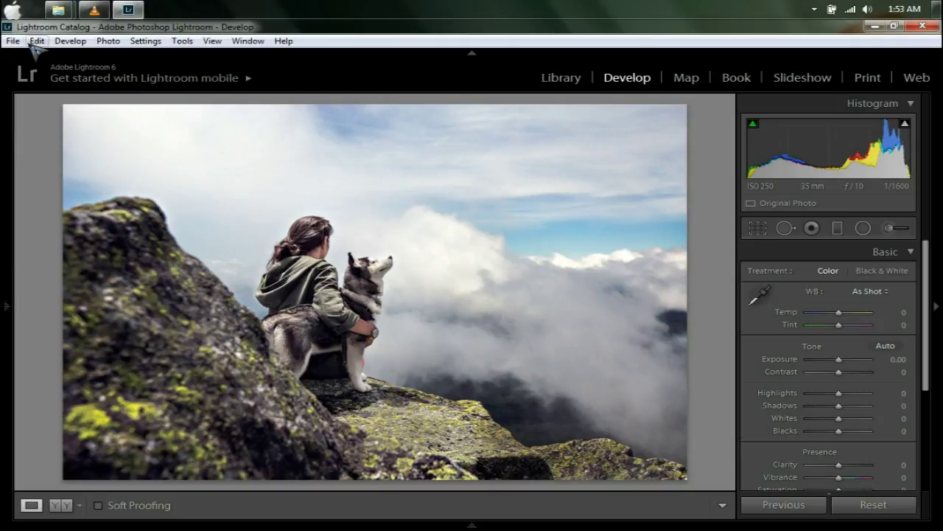
{"action": "left_click", "coordinate": [13, 41]}
{"action": "mouse_move", "coordinate": [53, 301]}
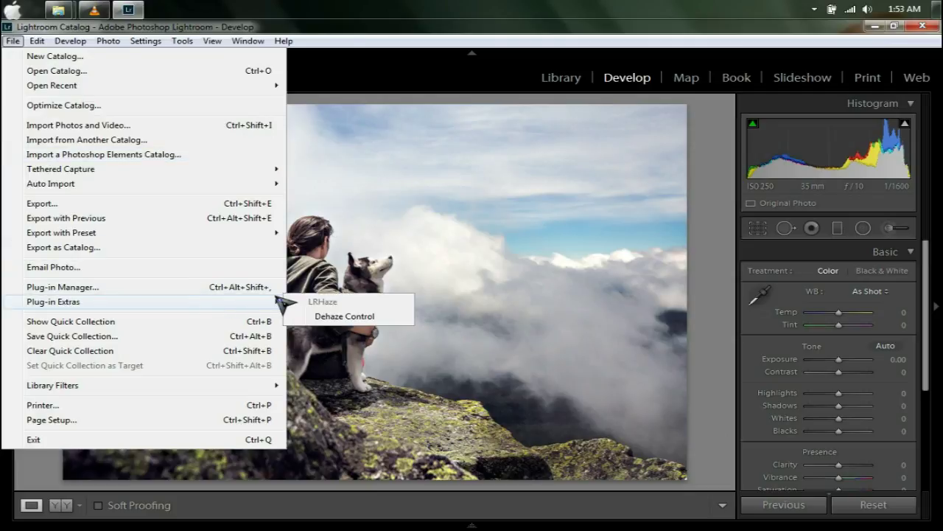
{"action": "left_click", "coordinate": [331, 322]}
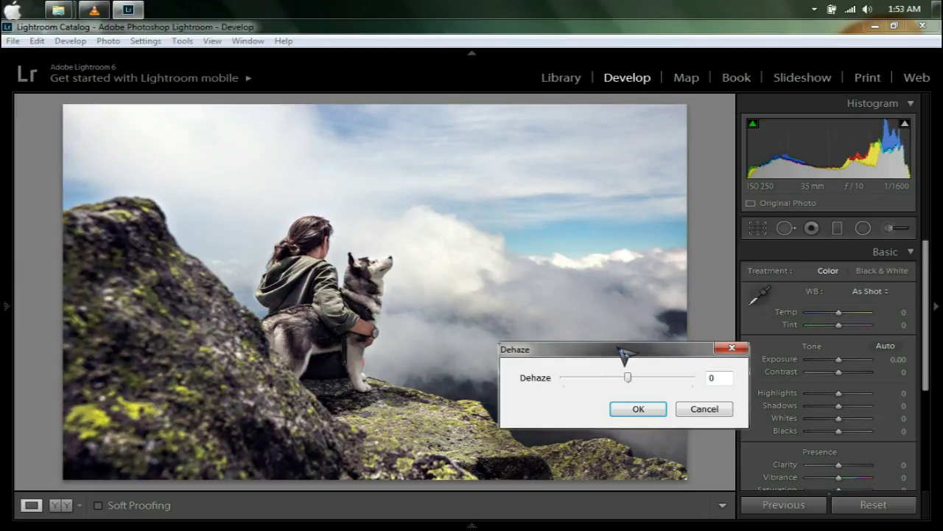
- Move the Dehaze dialog off the photo and try dehaze amounts between -60 and -44
{"action": "mouse_move", "coordinate": [623, 351]}
{"action": "left_mouse_down"}
{"action": "mouse_move", "coordinate": [632, 292]}
{"action": "mouse_move", "coordinate": [715, 96]}
{"action": "mouse_move", "coordinate": [787, 56]}
{"action": "left_mouse_up"}
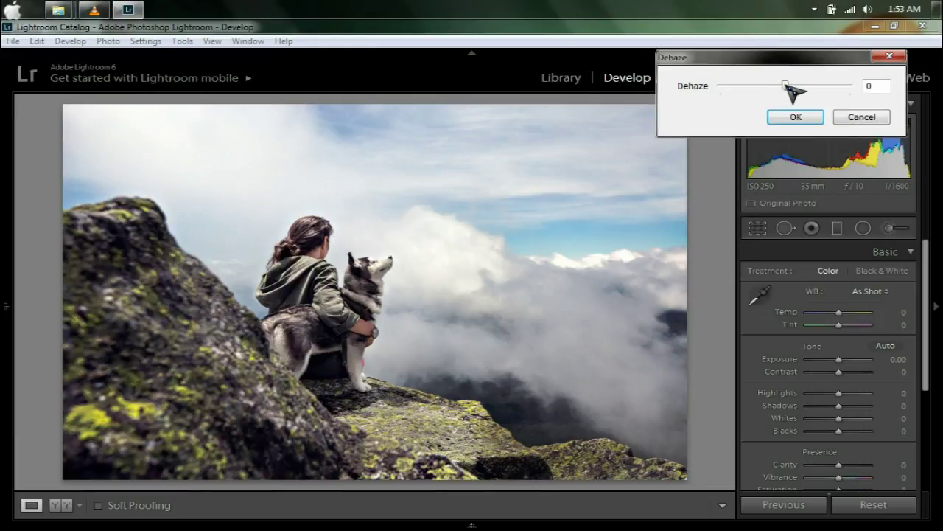
{"action": "left_click_drag", "start_coordinate": [786, 86], "coordinate": [747, 87]}
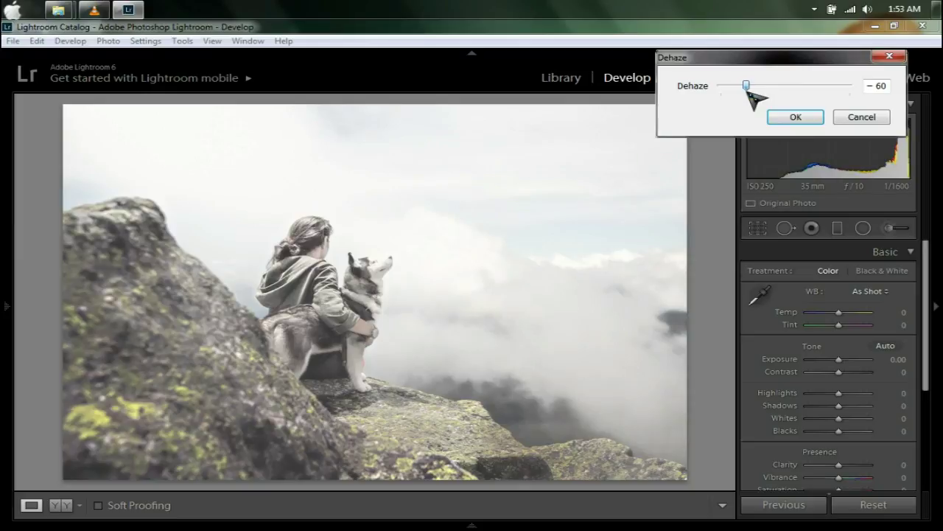
{"action": "mouse_move", "coordinate": [748, 90]}
{"action": "left_mouse_down"}
{"action": "mouse_move", "coordinate": [834, 87]}
{"action": "mouse_move", "coordinate": [823, 87]}
{"action": "left_mouse_up"}
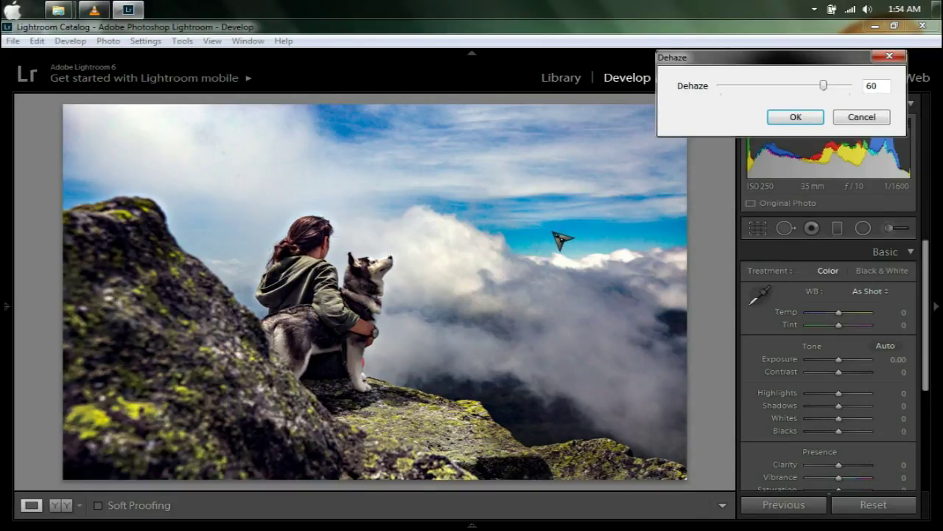
- Reset the Dehaze amount to 0, raise it to 65 and apply it to the cliff photo
{"action": "double_click", "coordinate": [884, 86]}
{"action": "type", "text": "0"}
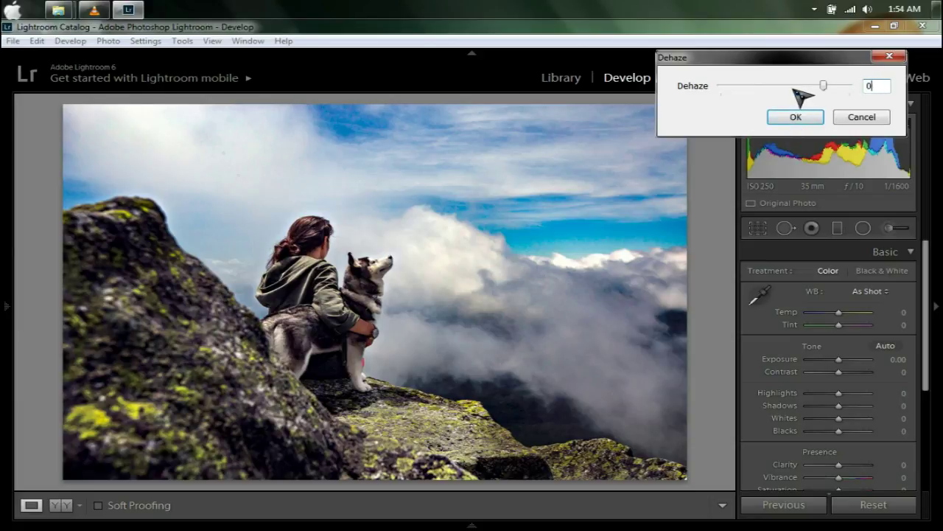
{"action": "left_click_drag", "start_coordinate": [823, 86], "coordinate": [783, 86]}
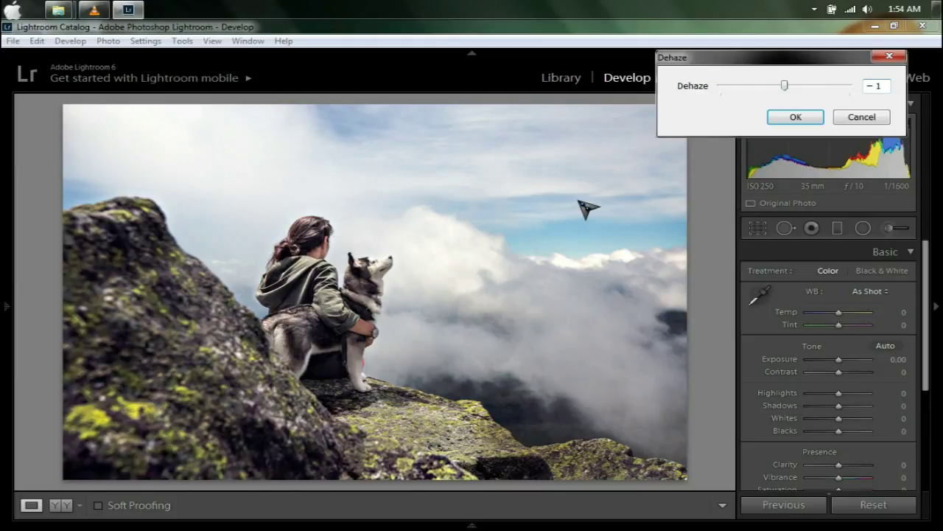
{"action": "left_click_drag", "start_coordinate": [785, 86], "coordinate": [828, 86]}
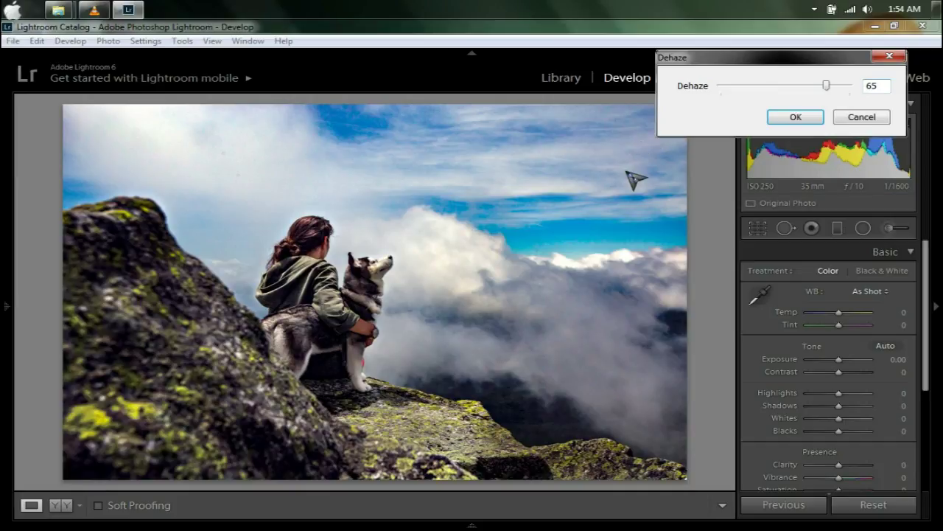
{"action": "left_click", "coordinate": [788, 118]}
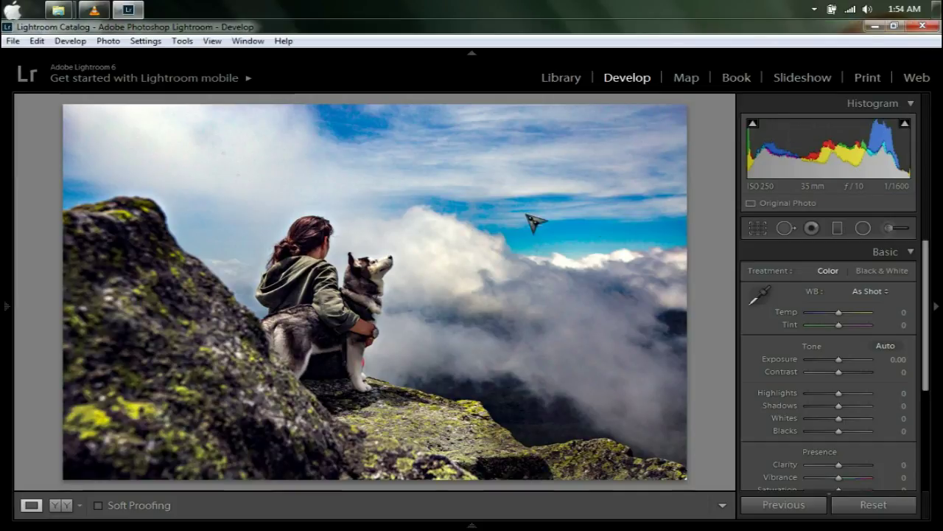